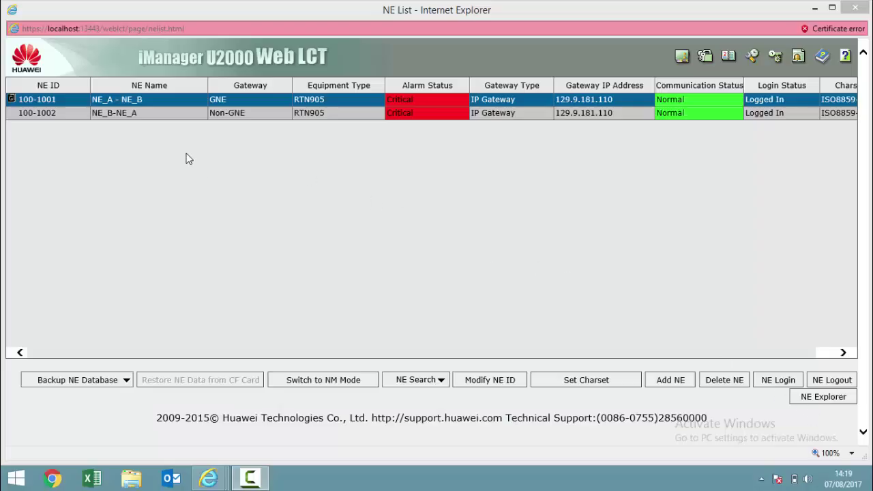
- Open the NE Explorer for the gateway element NE_A - NE_B from the NE list
left_click(157, 109)
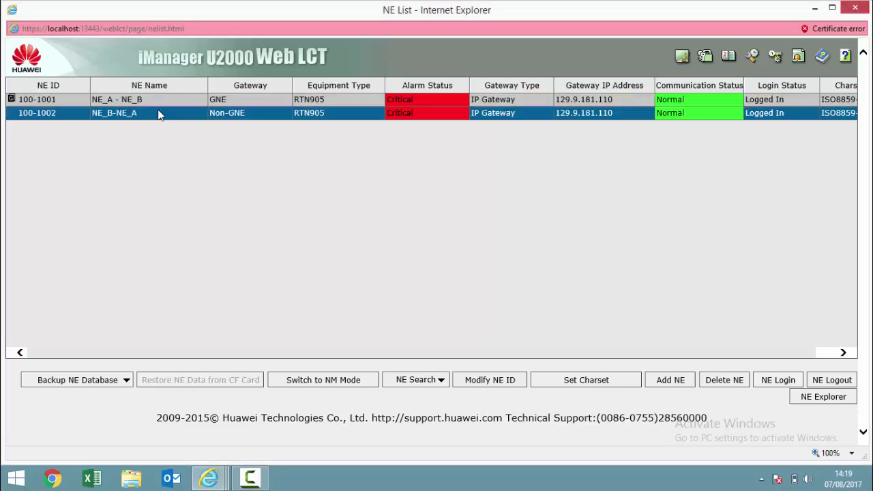
left_click(150, 100)
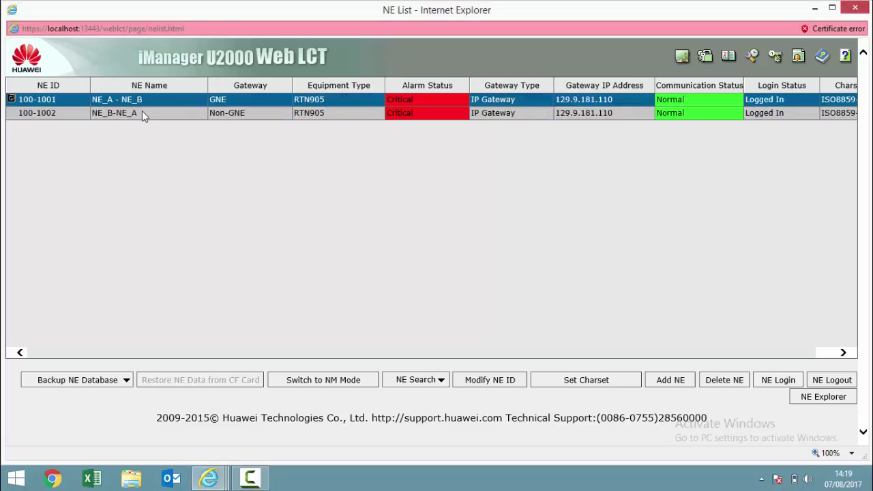
left_click(143, 114)
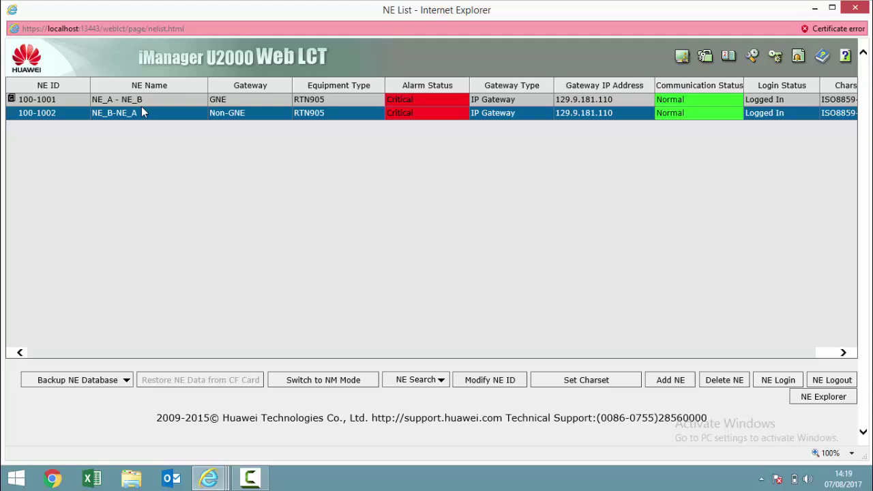
left_click(140, 100)
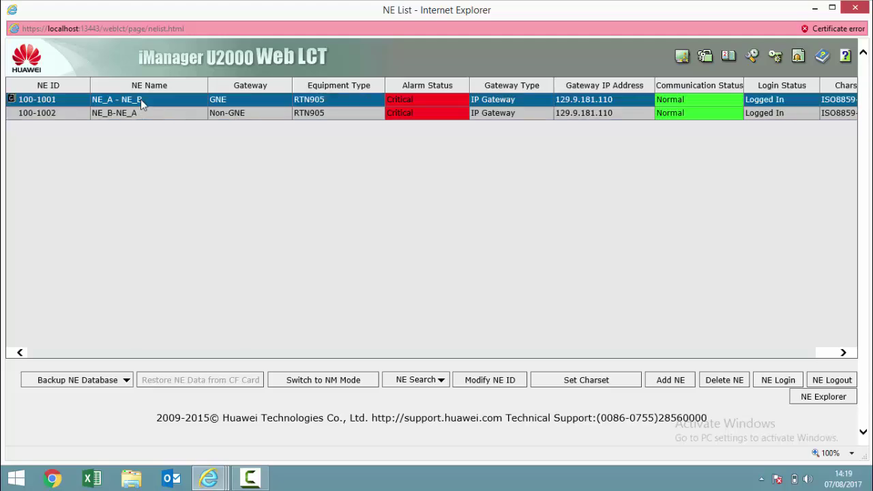
right_click(141, 100)
left_click(176, 119)
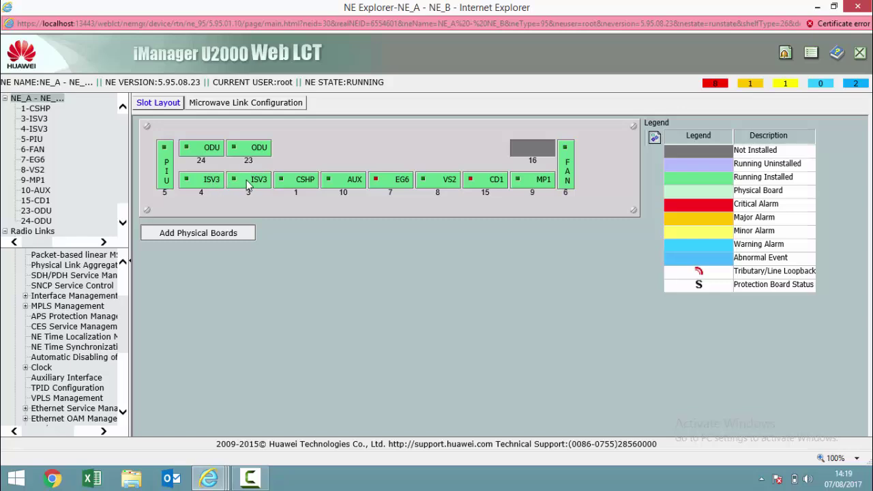
- Open Link Aggregation Group Management from the Interface Management functions of NE_A - NE_B
scroll(124, 380, "down", 5)
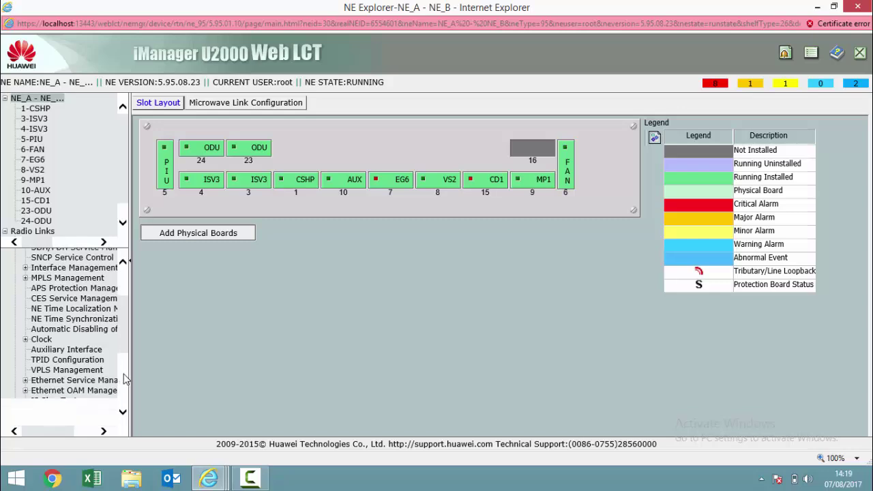
scroll(125, 267, "up", 10)
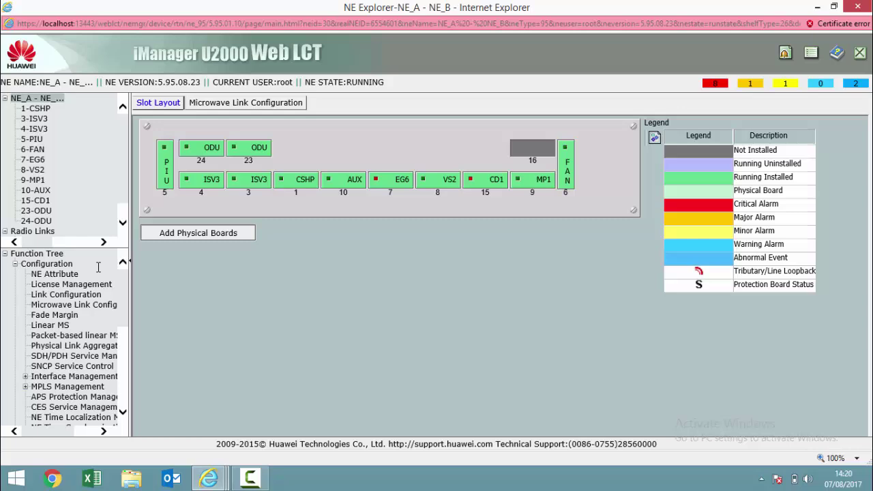
left_click(32, 264)
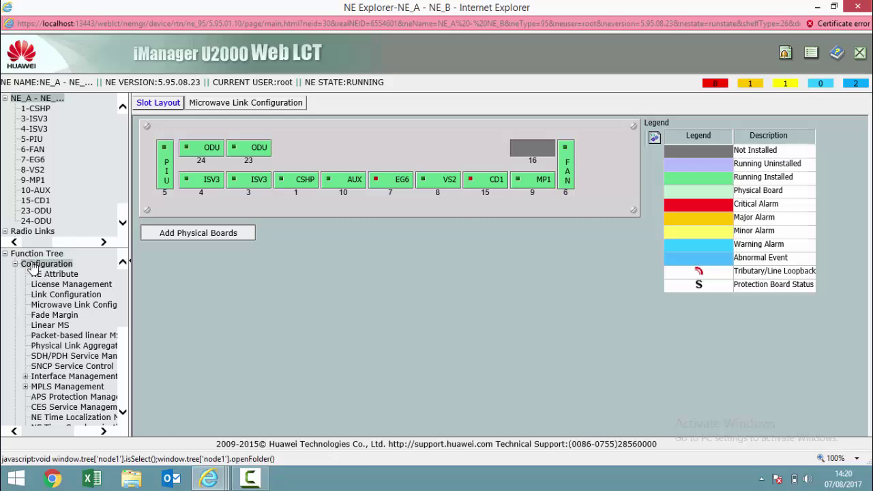
left_click(25, 378)
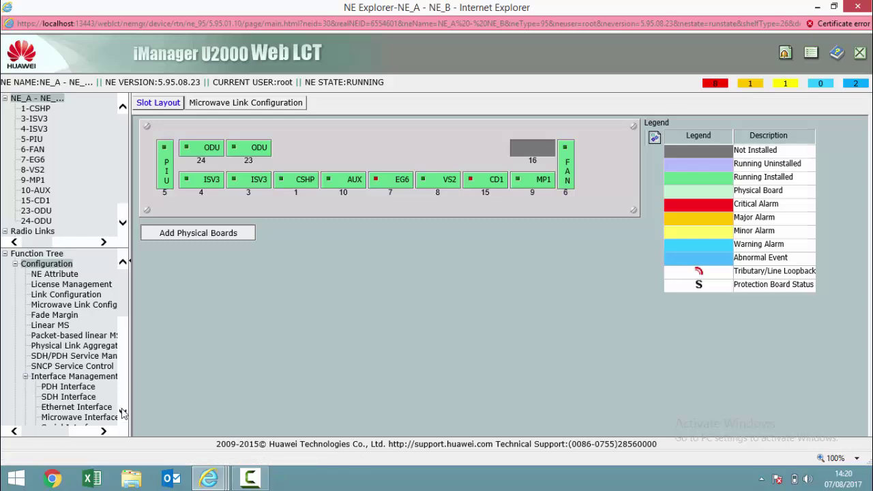
scroll(123, 414, "down", 3)
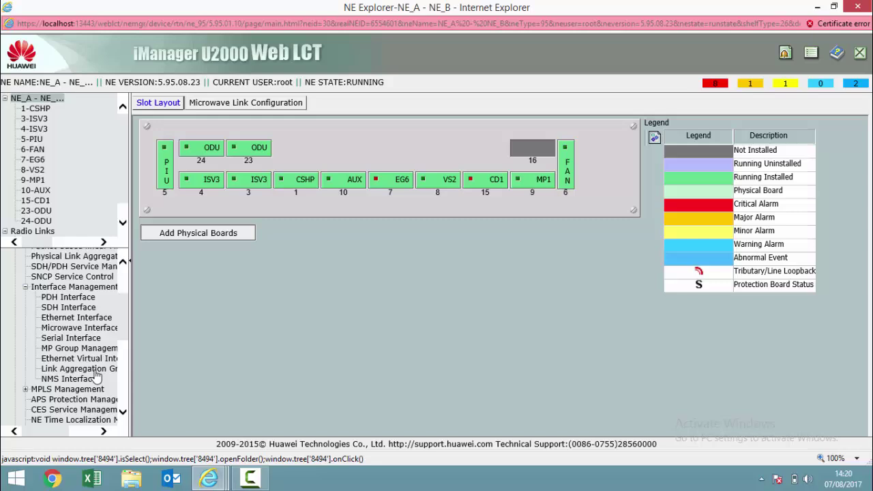
left_click(96, 371)
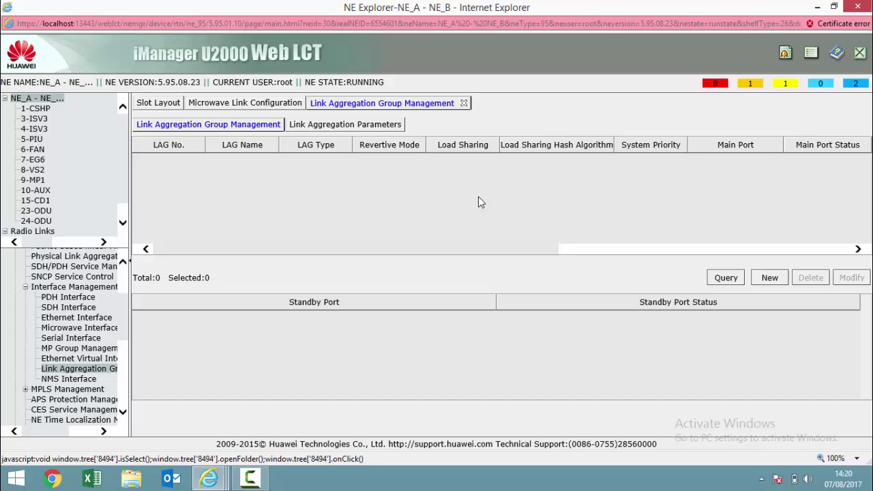
- Start a new link aggregation group and name it LAG_Protection
left_click(767, 277)
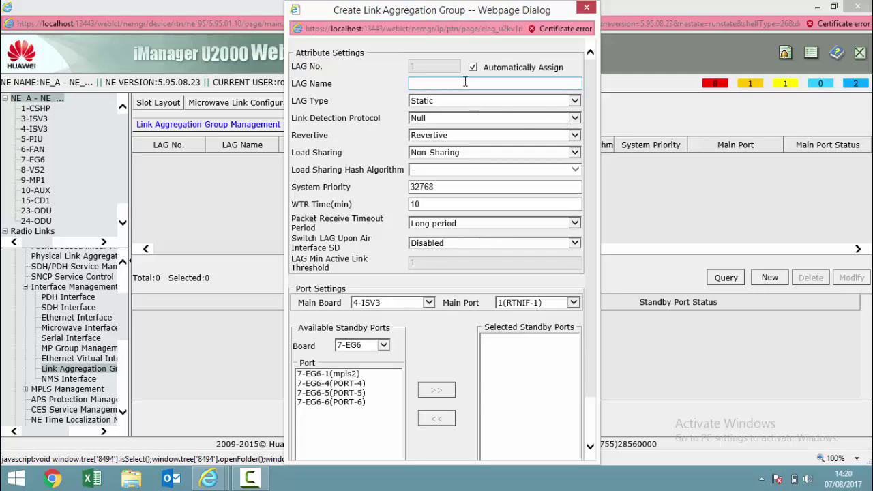
left_click(465, 82)
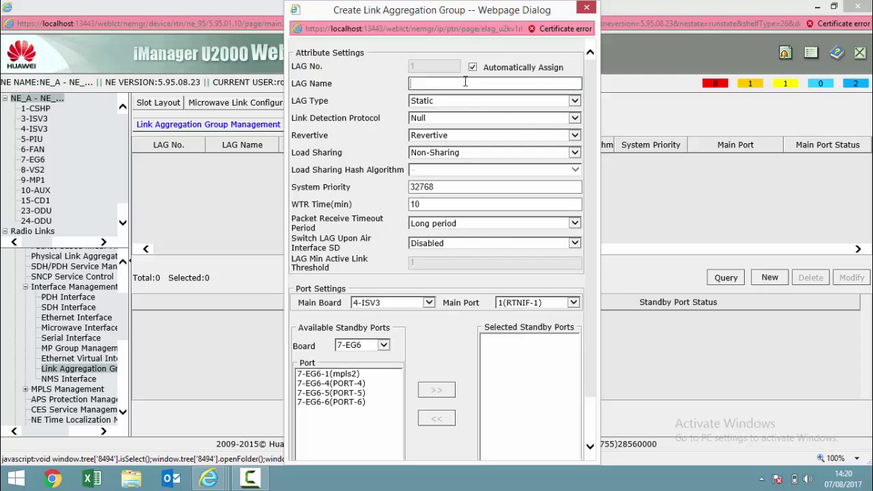
type("LAG_Pro")
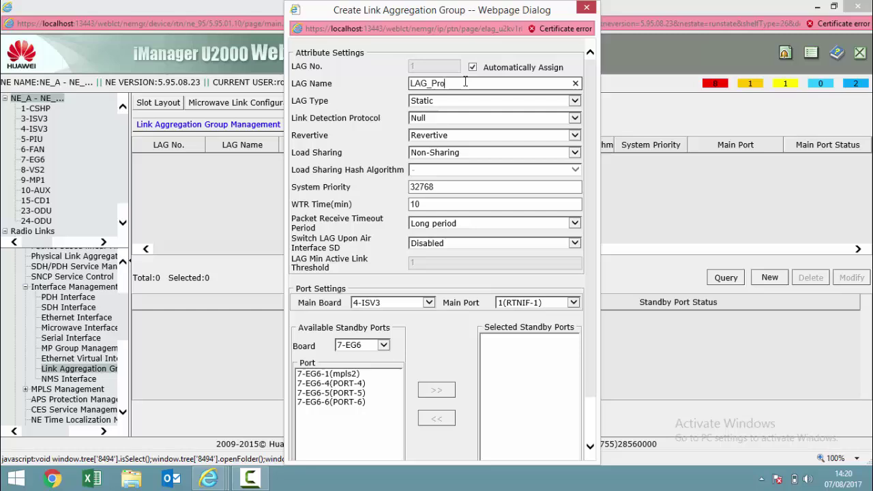
type("tection")
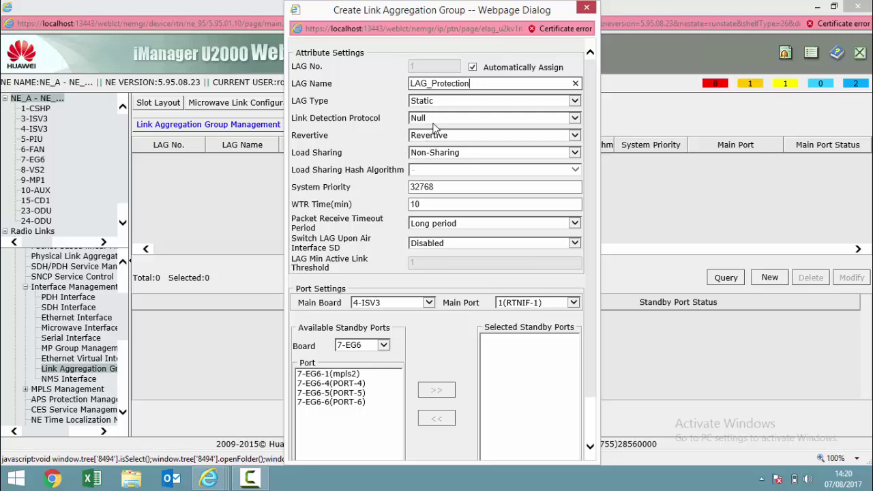
- Set load sharing to Sharing, the packet receive timeout period to Short period, and Switch LAG Upon Air Interface SD to Enabled
left_click(435, 155)
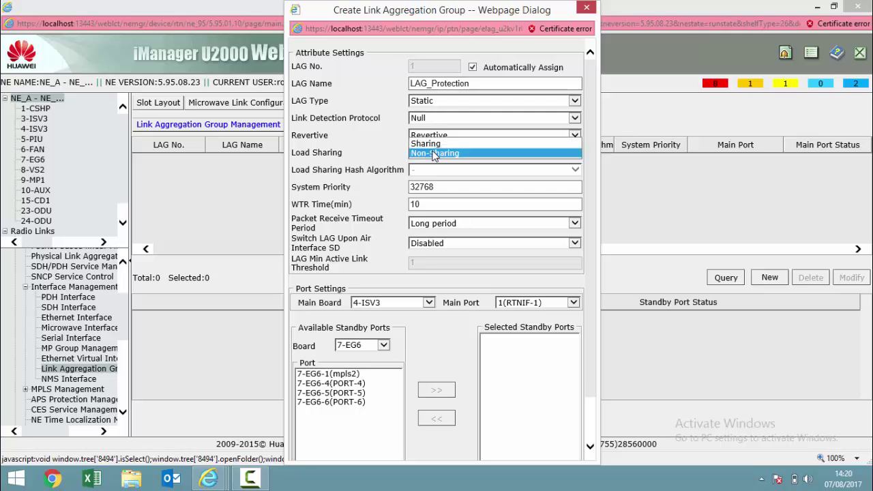
left_click(433, 147)
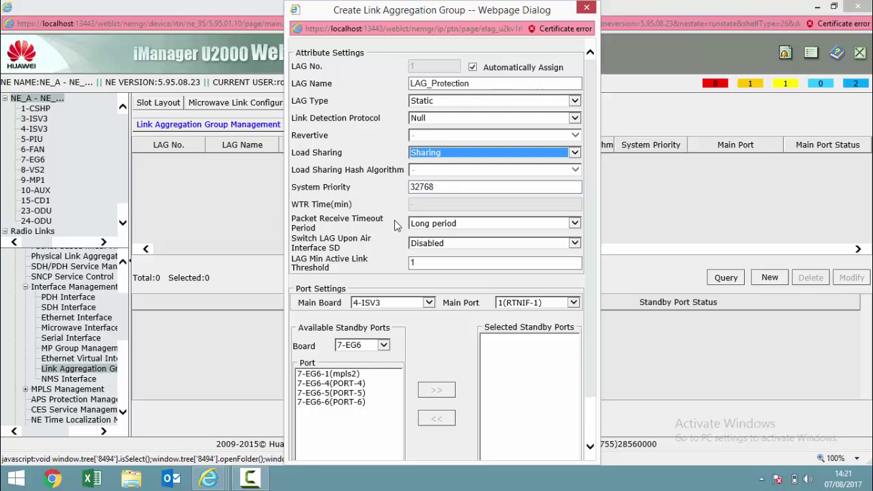
left_click(419, 223)
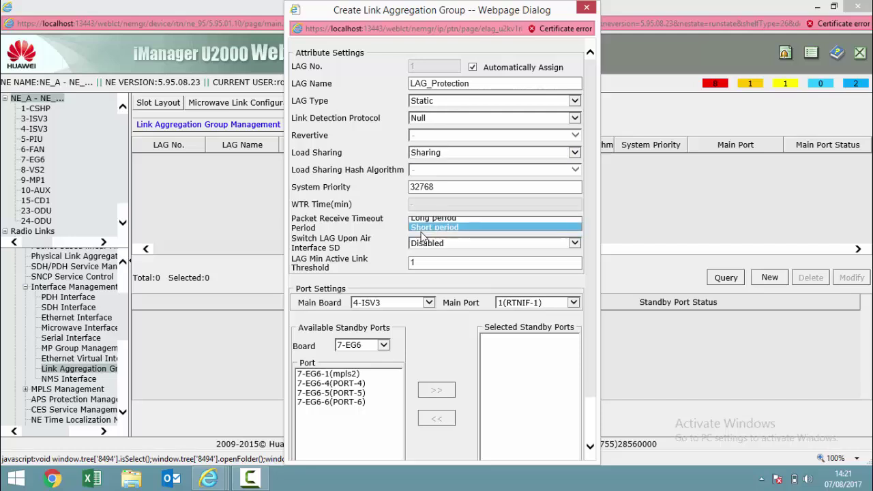
left_click(423, 233)
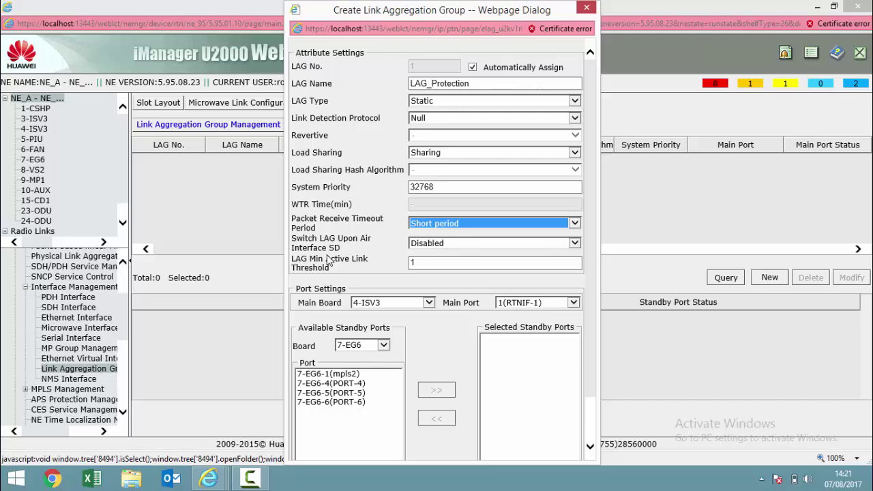
left_click(435, 244)
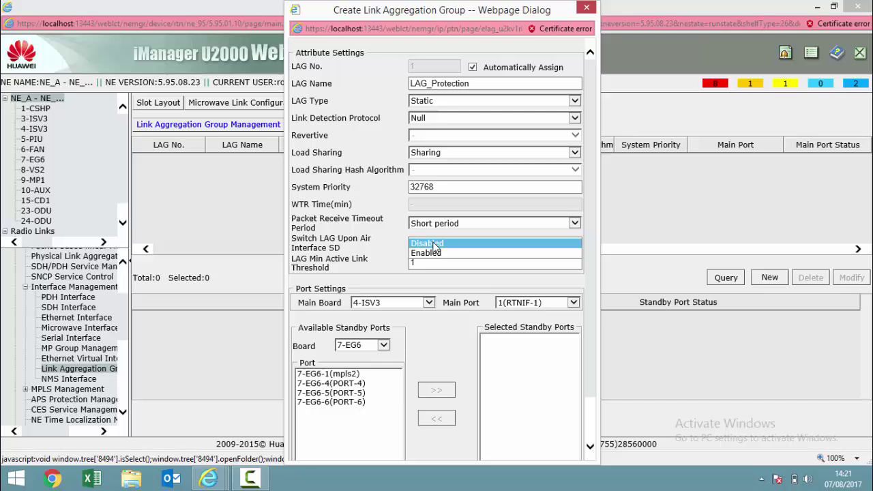
left_click(428, 253)
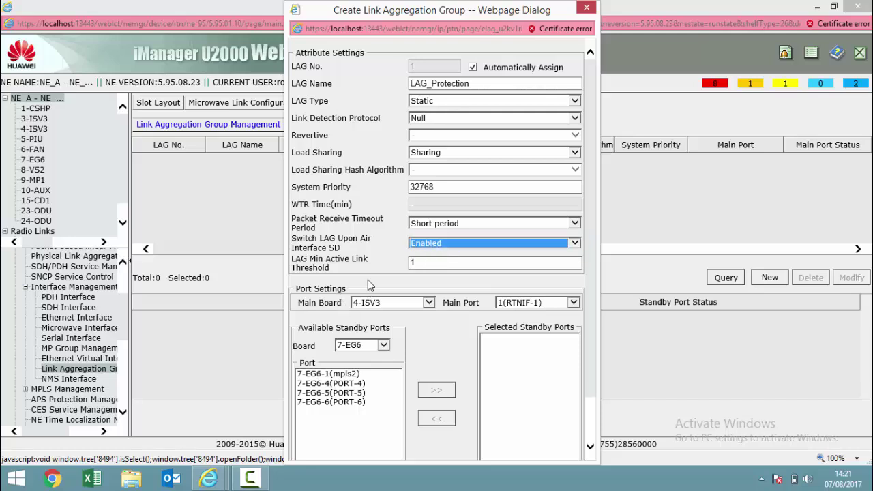
- Set the group's main board to 3-ISV3 and add 4-ISV3-1(RTNIF-1) as its standby port
left_click(429, 304)
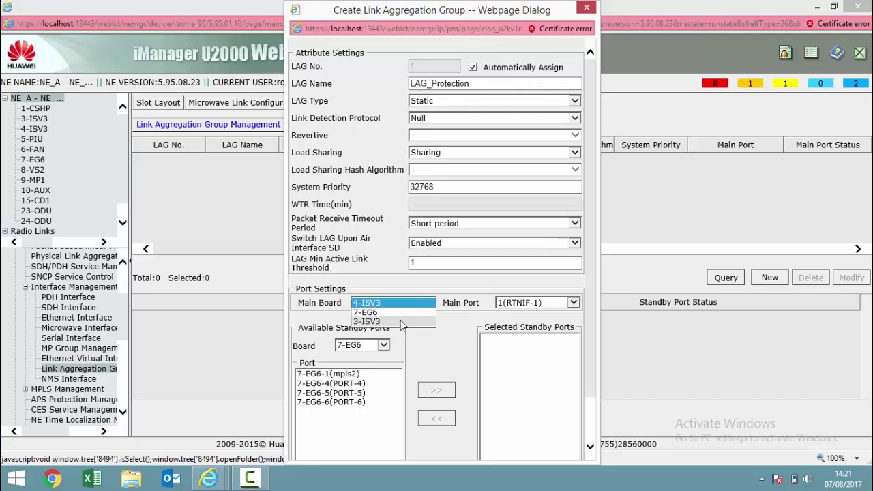
left_click(401, 319)
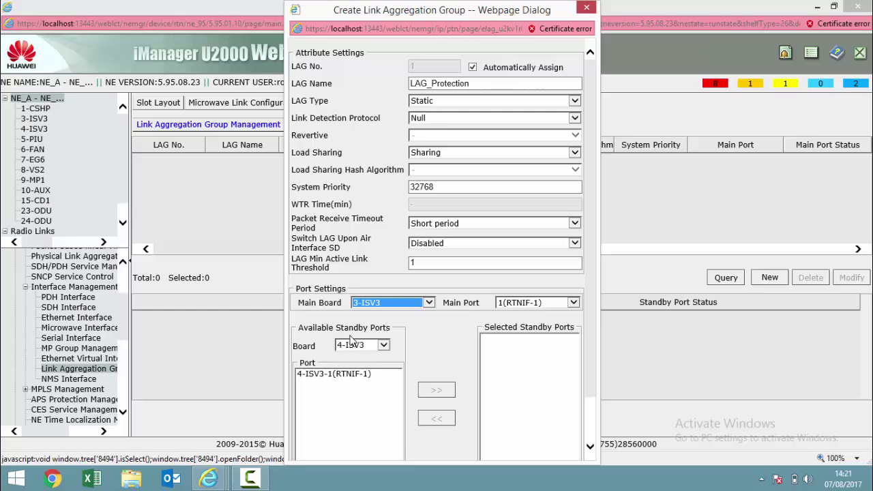
left_click(354, 374)
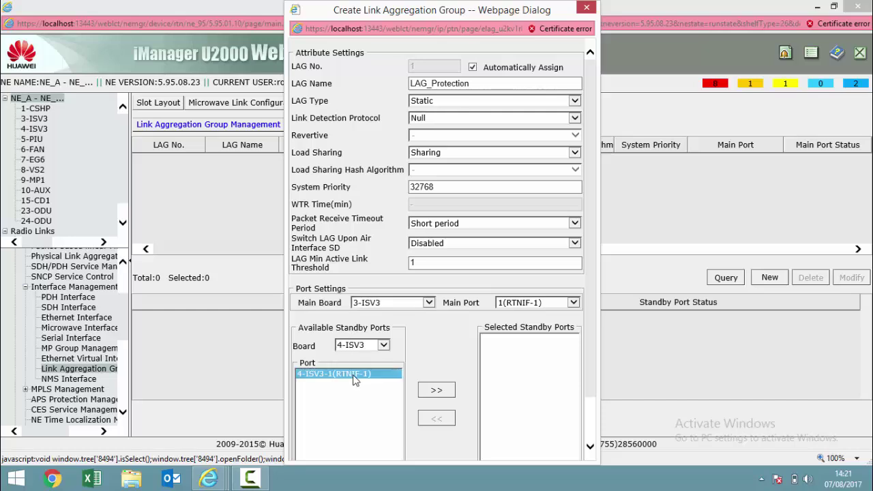
left_click(433, 390)
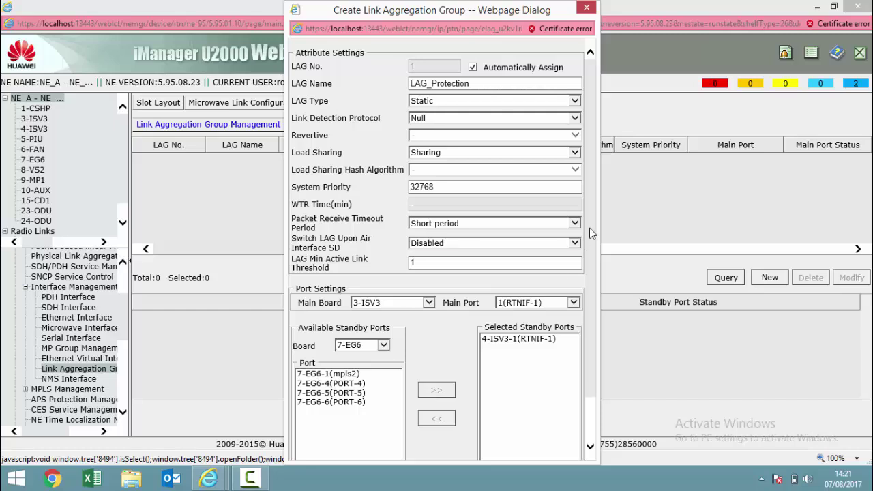
- Create the LAG_Protection group with these settings and review its listed attributes and standby port
scroll(589, 228, "down", 2)
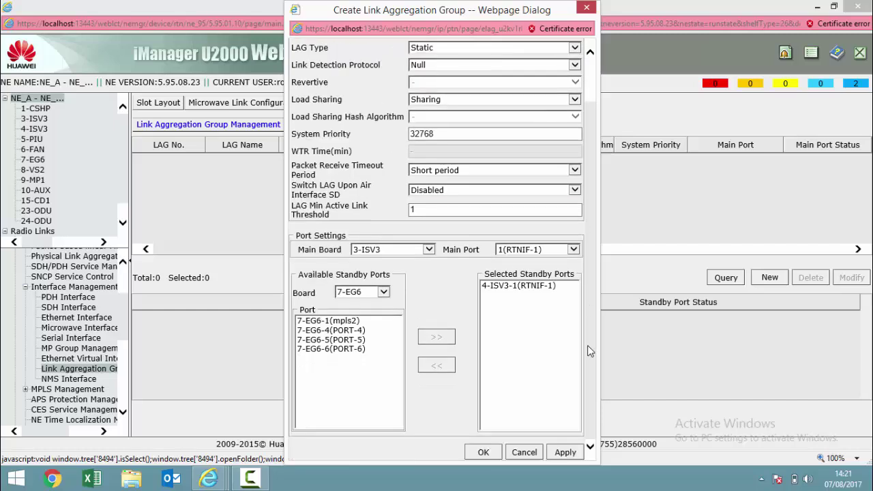
left_click(487, 453)
left_click(421, 302)
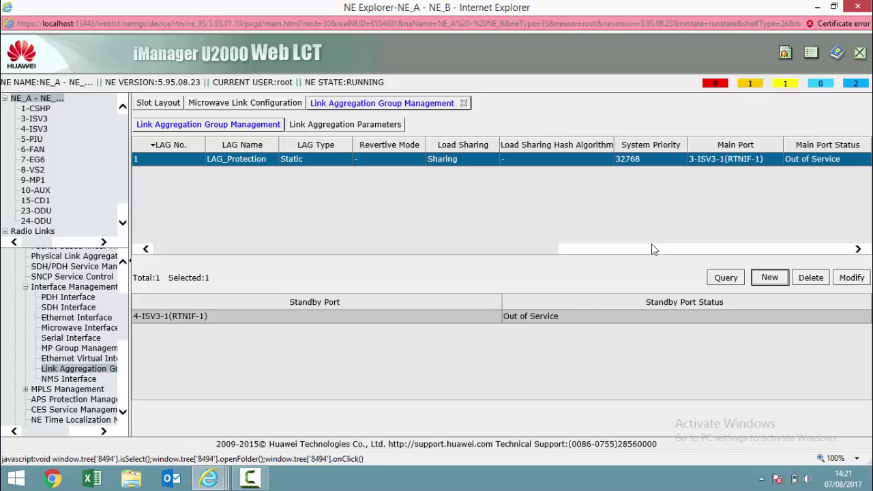
left_click_drag(550, 248, 628, 248)
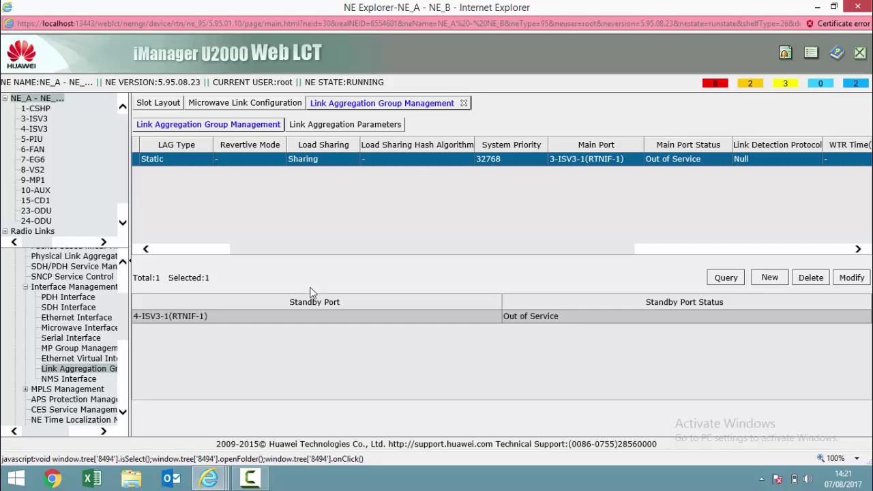
left_click(223, 319)
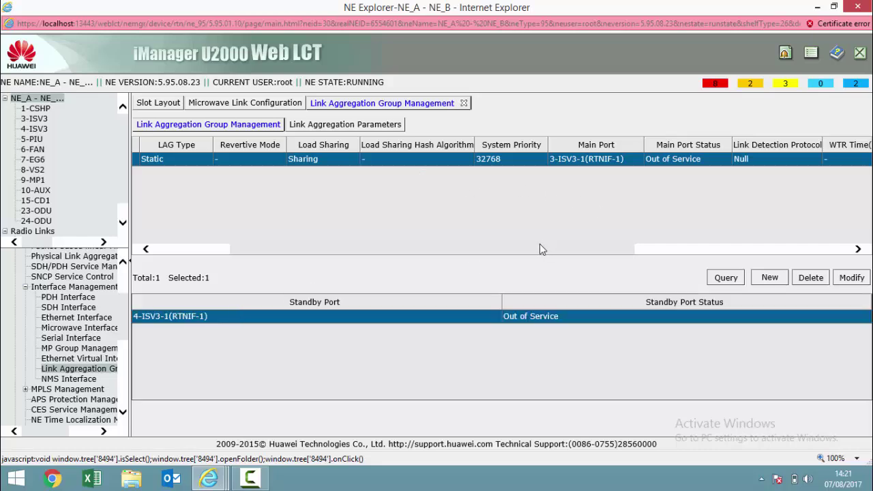
left_click_drag(298, 251, 209, 248)
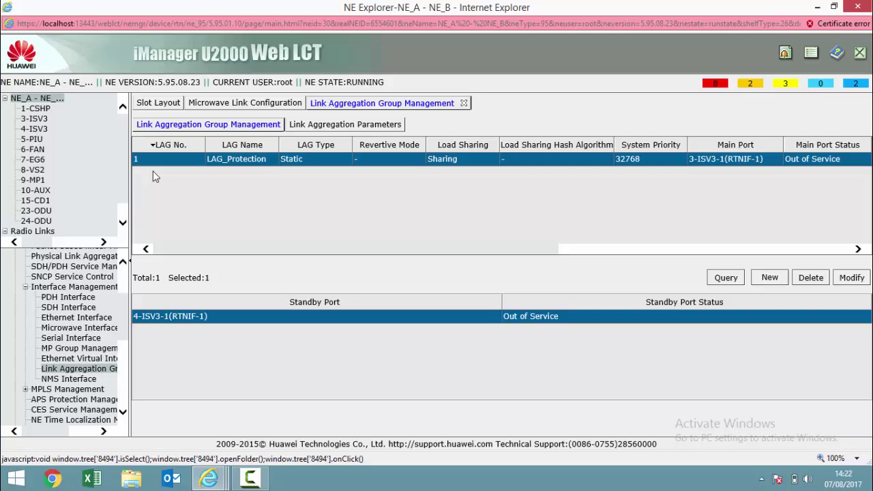
left_click(570, 250)
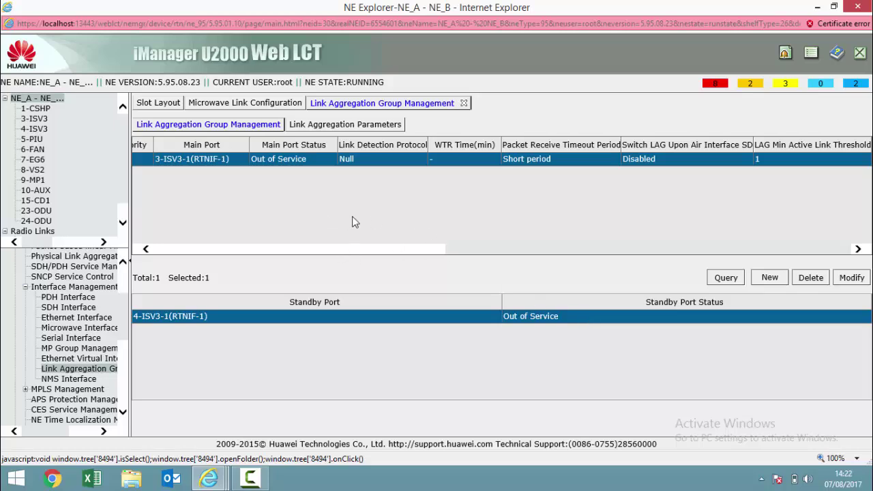
- Return to the NE list and open the NE Explorer for NE_B-NE_A
left_click(817, 7)
left_click(118, 114)
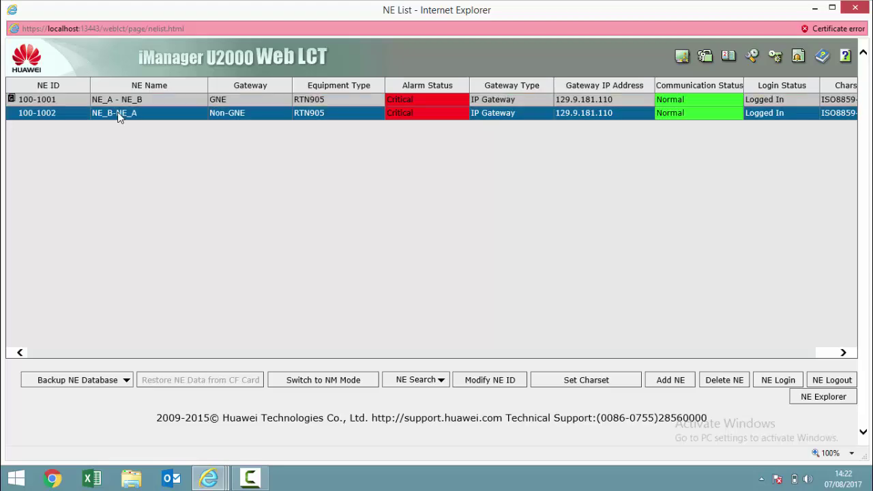
right_click(118, 115)
left_click(158, 131)
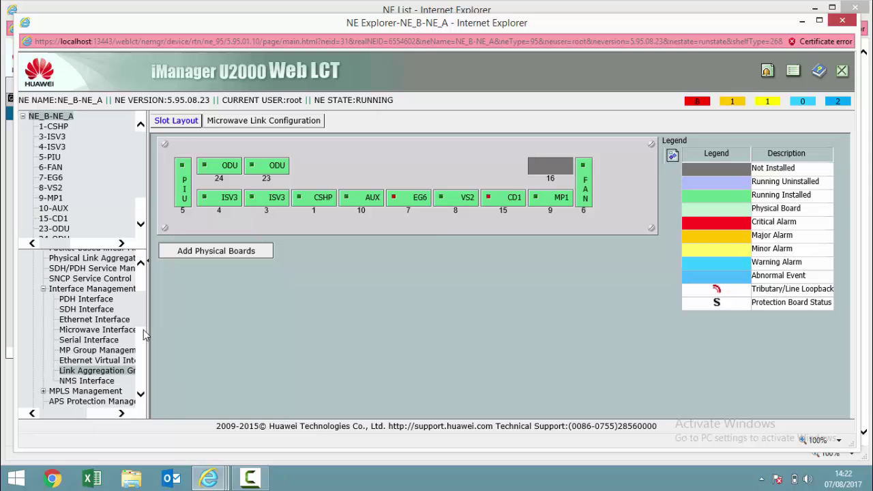
- Open Link Aggregation Group Management on NE_B and start a new group named LAG_Protection
scroll(145, 296, "up", 3)
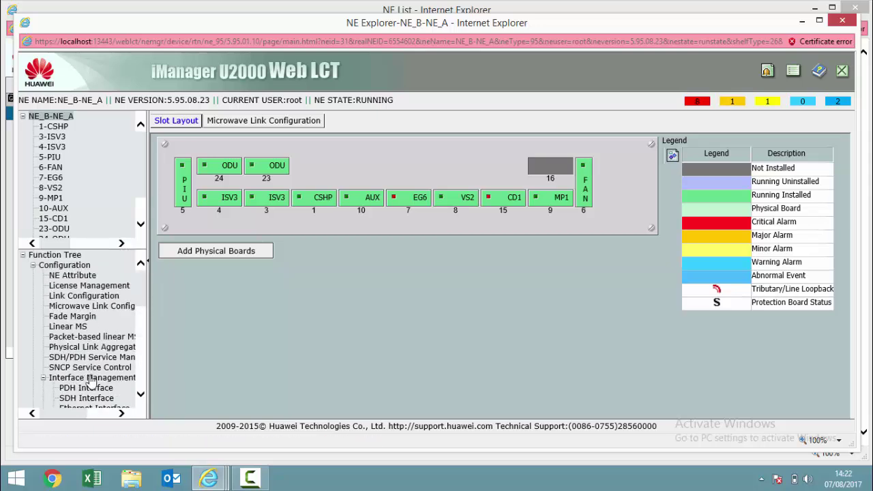
scroll(145, 288, "down", 5)
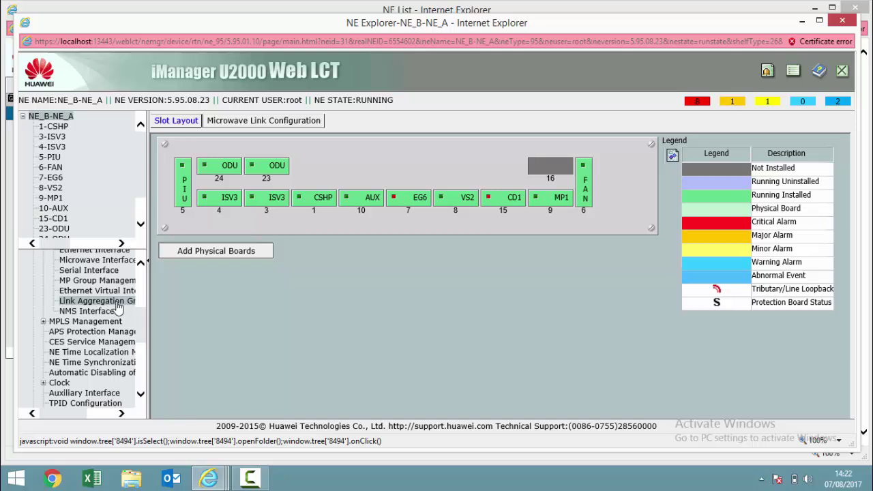
left_click(117, 306)
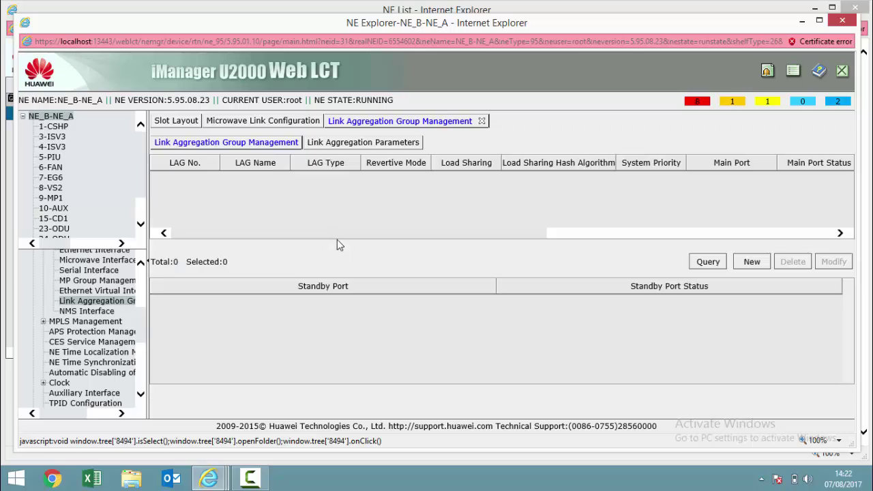
left_click(750, 262)
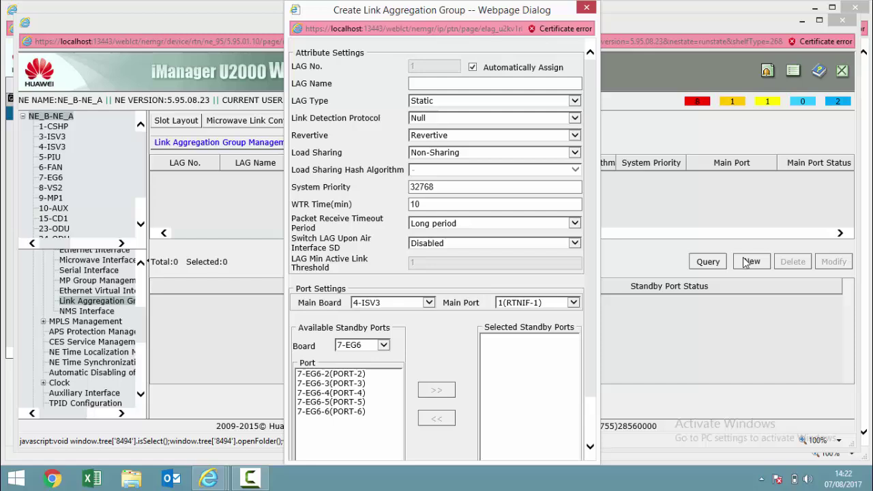
left_click(478, 84)
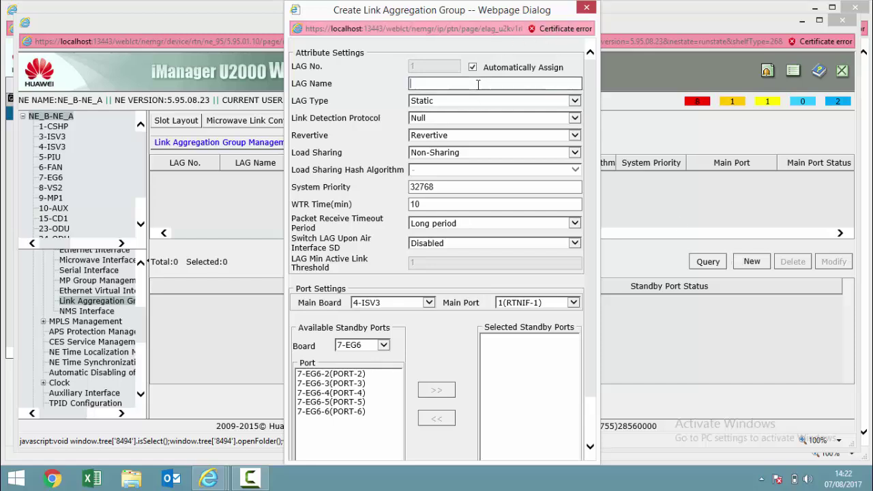
type("LAG_Protection")
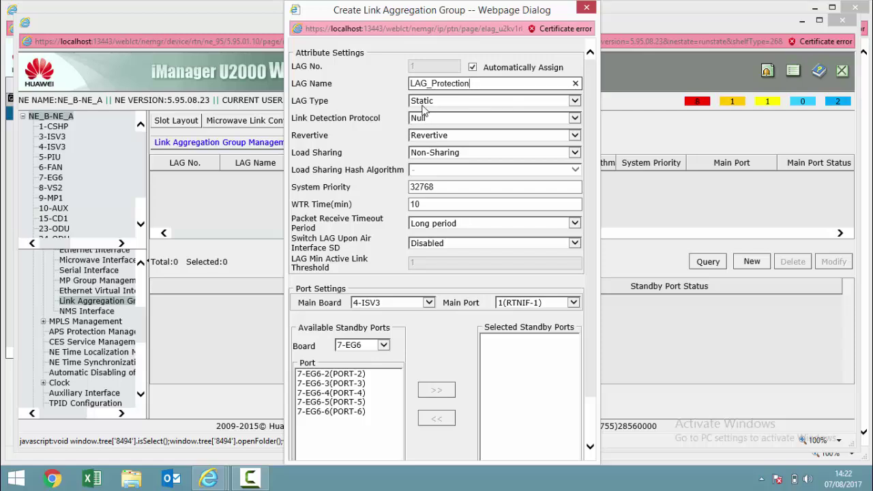
- Set the new group's load sharing to Sharing, packet receive timeout period to Short period, and Switch LAG Upon Air Interface SD to Enabled
left_click(422, 156)
left_click(421, 147)
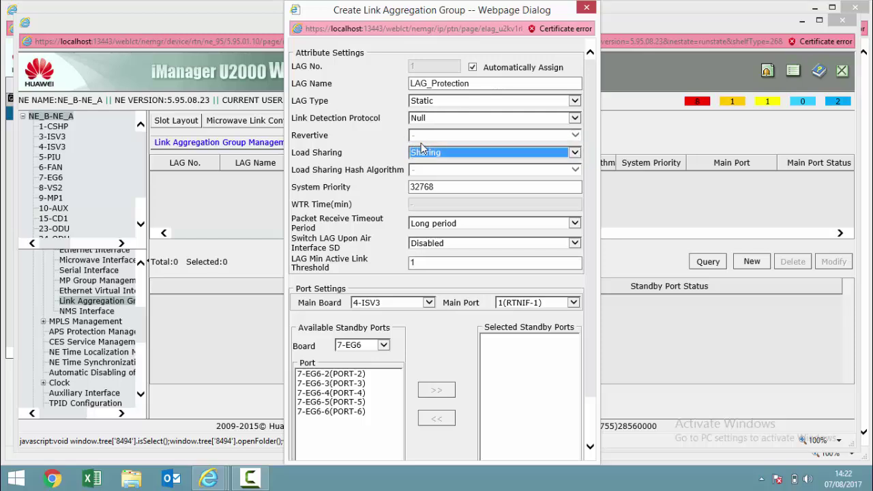
left_click(424, 231)
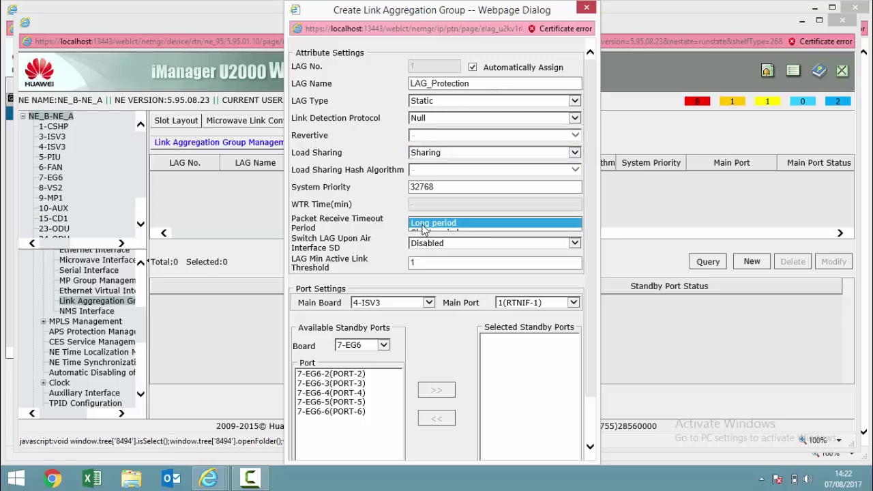
left_click(424, 234)
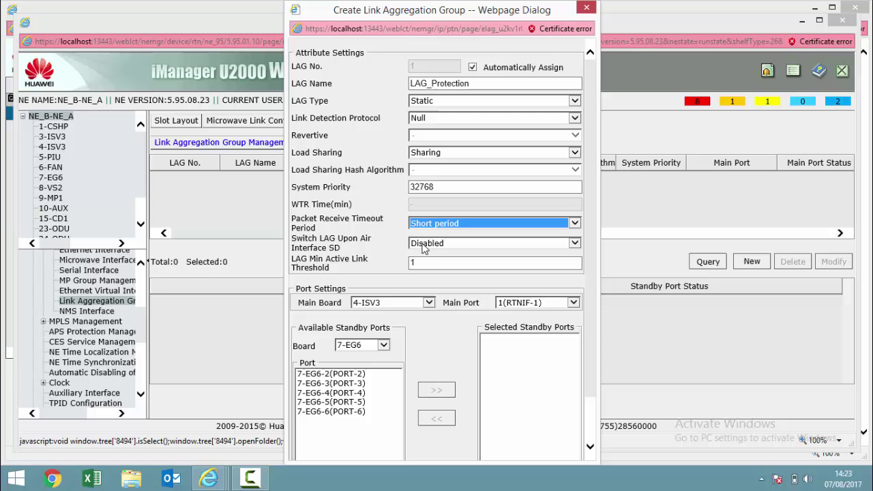
left_click(423, 247)
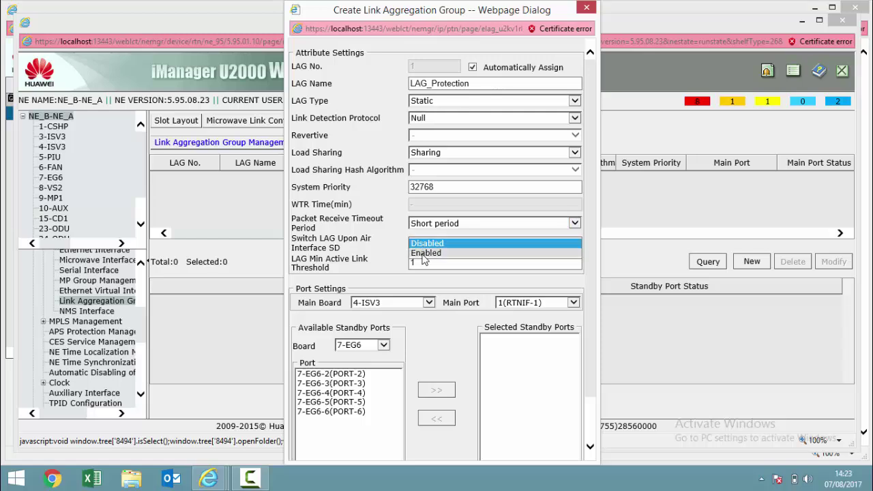
left_click(424, 253)
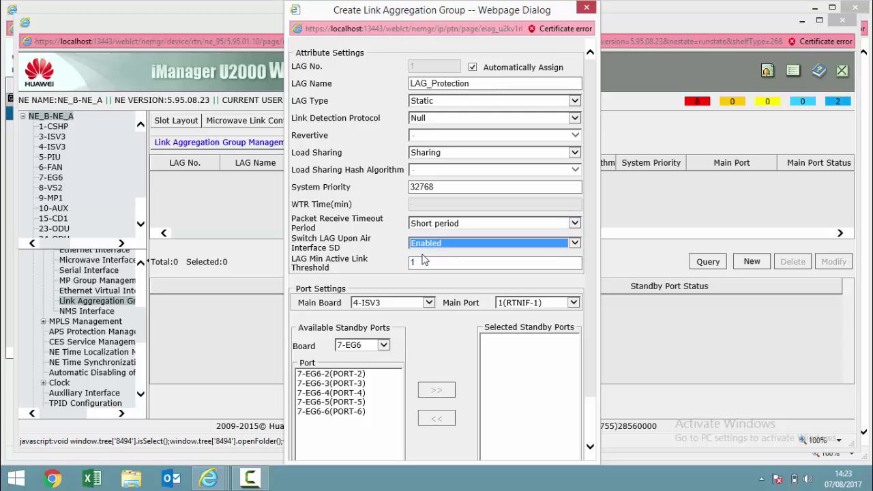
- Set the main board to 3-ISV3, add 4-ISV3-1(RTNIF-1) as the standby port, and create the group on NE_B
left_click(429, 304)
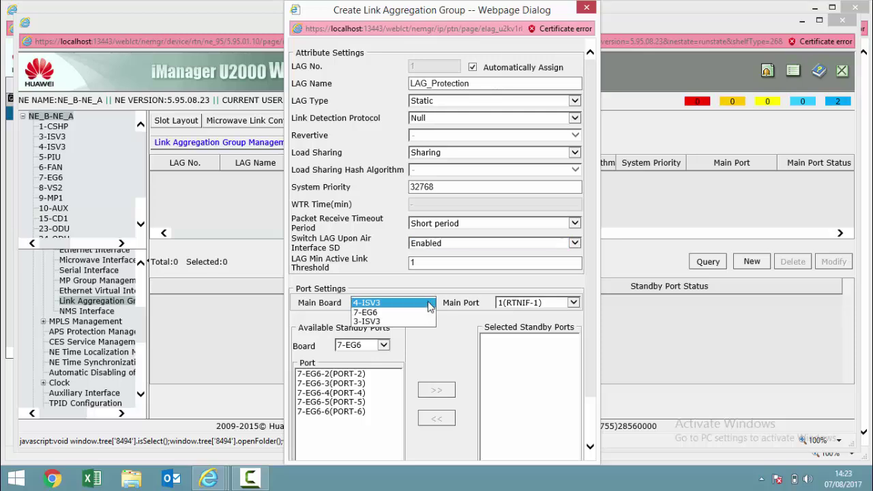
left_click(389, 320)
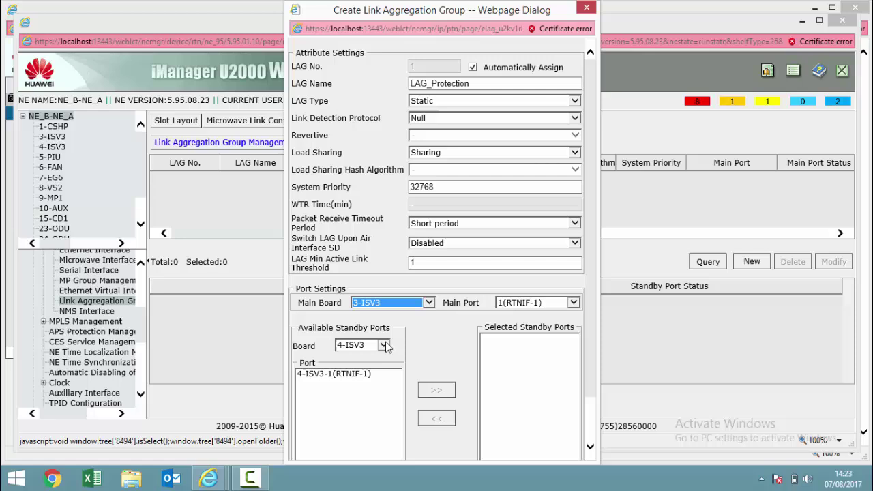
left_click(344, 381)
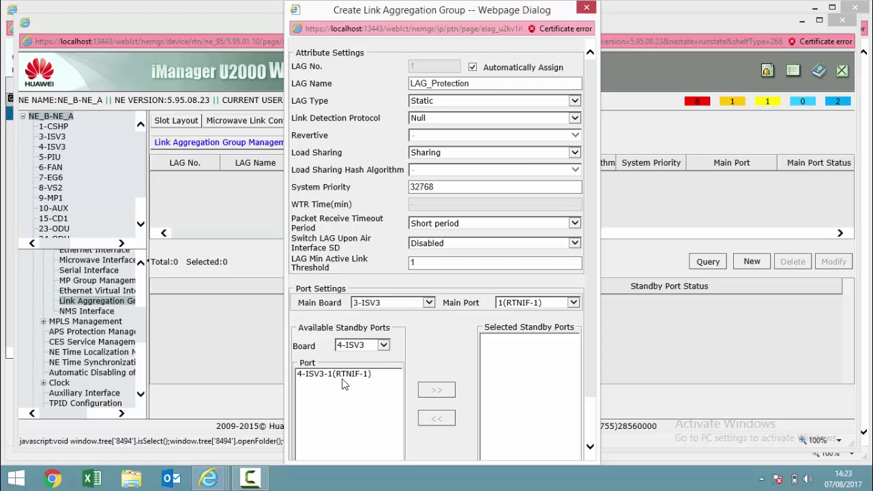
left_click(430, 390)
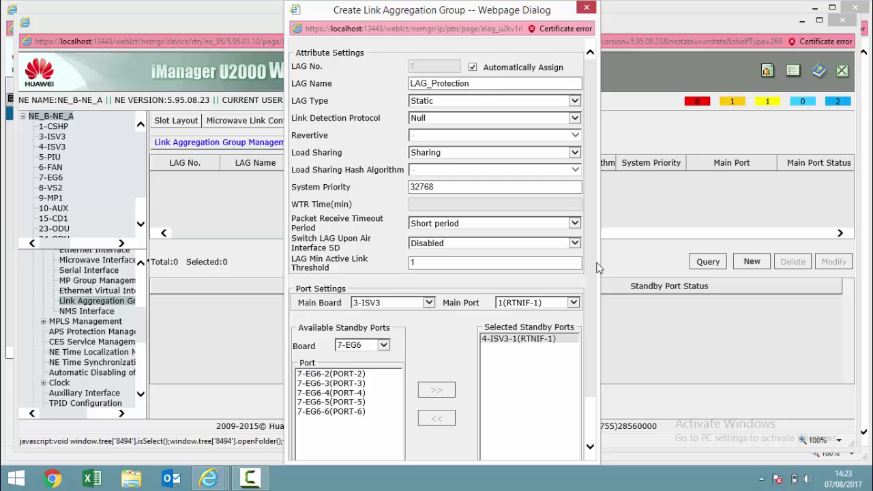
scroll(590, 262, "down", 2)
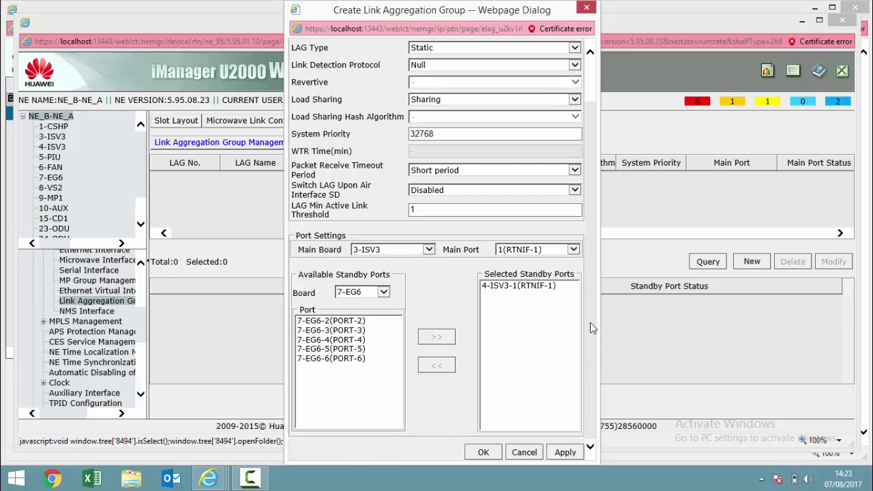
left_click(484, 453)
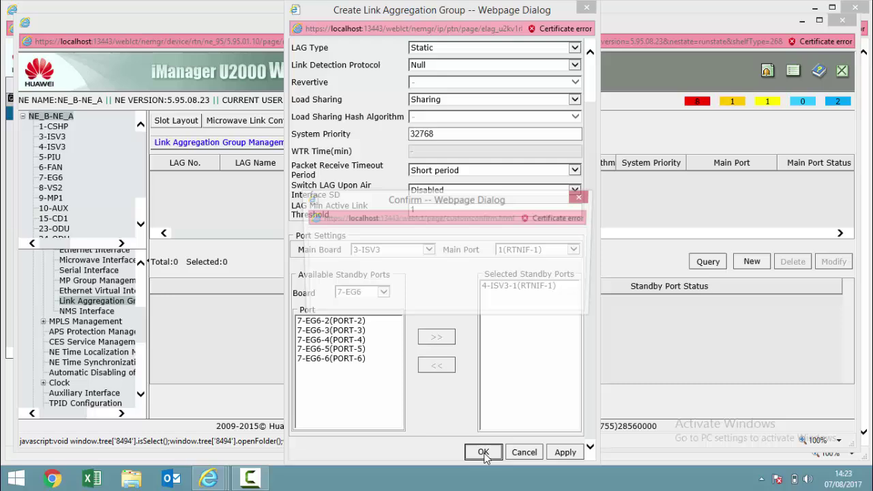
left_click(420, 302)
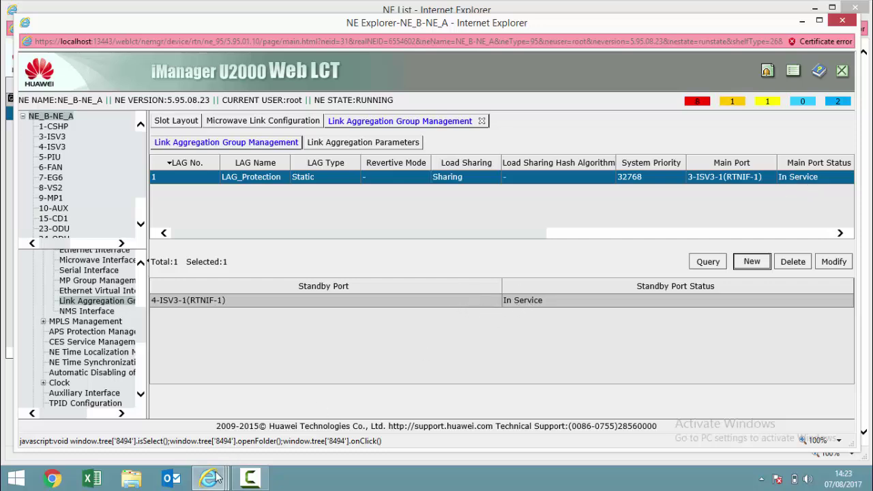
- Switch to the NE Explorer for NE_A and query the LAG_Protection group's current main and standby port status
mouse_move(216, 481)
left_click(223, 418)
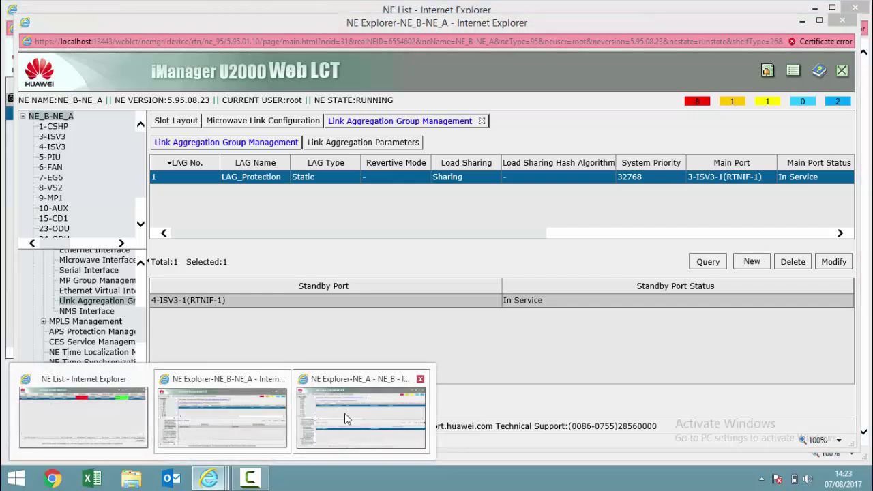
left_click(344, 413)
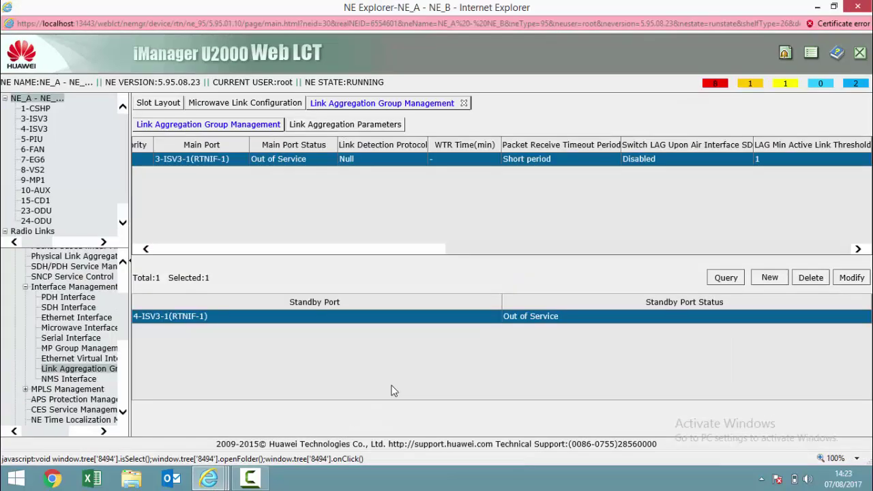
left_click(736, 278)
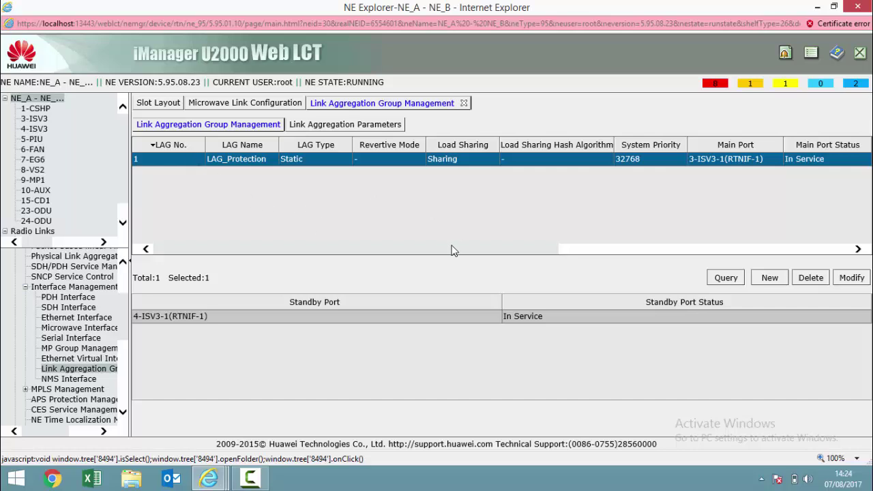
mouse_move(449, 250)
left_mouse_down()
mouse_move(560, 247)
mouse_move(456, 246)
left_mouse_up()
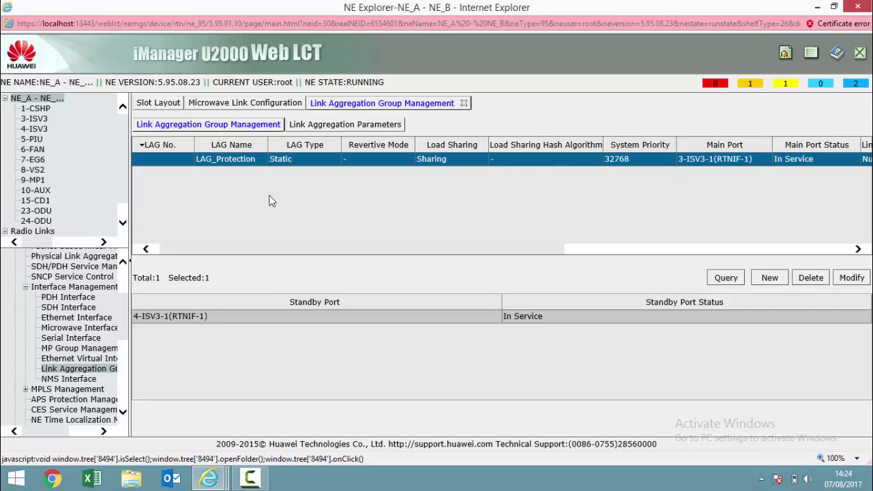
- Open NE_A's microwave link configuration for 3-ISV3-1(RTNIF-1) and expand its RF parameters
left_click(245, 109)
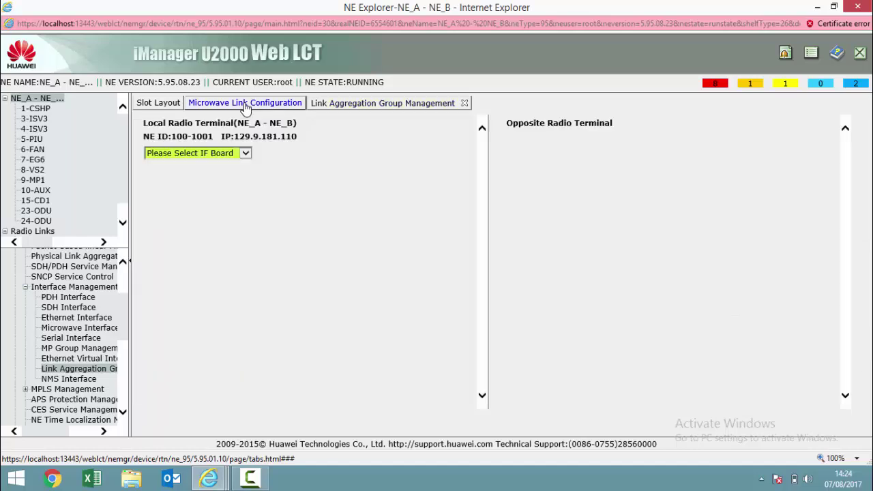
left_click(246, 156)
left_click(230, 168)
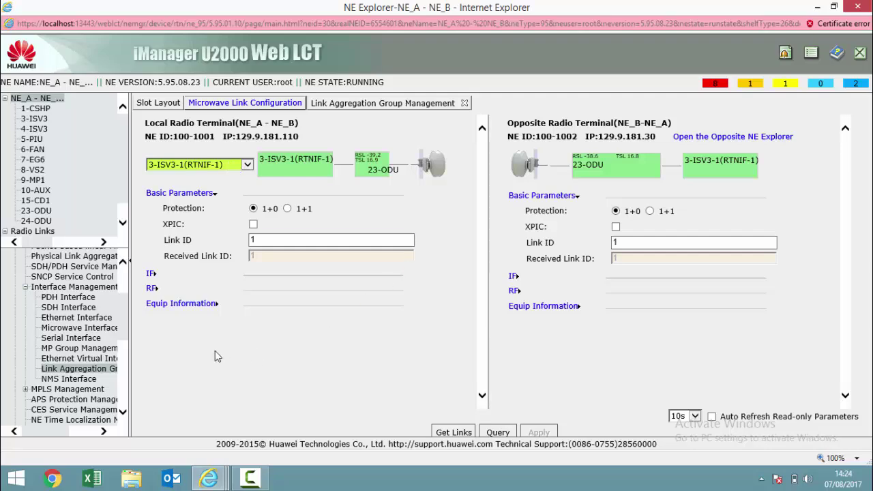
left_click(152, 288)
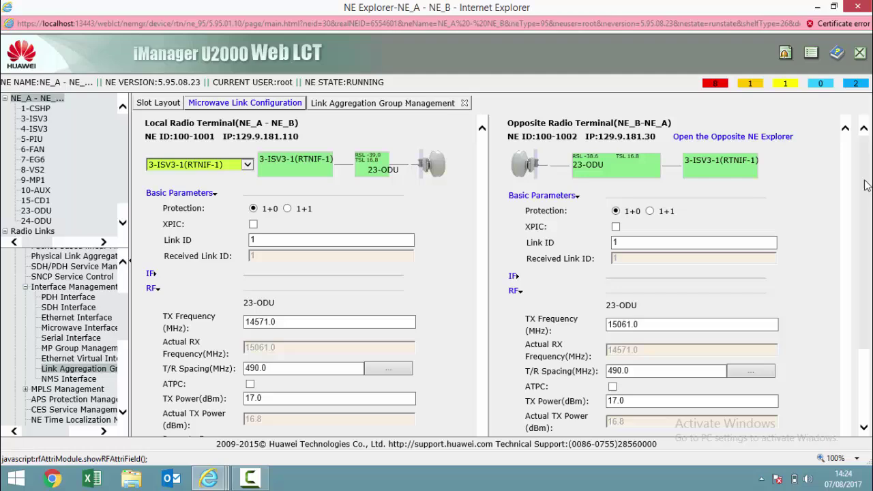
scroll(864, 213, "down", 3)
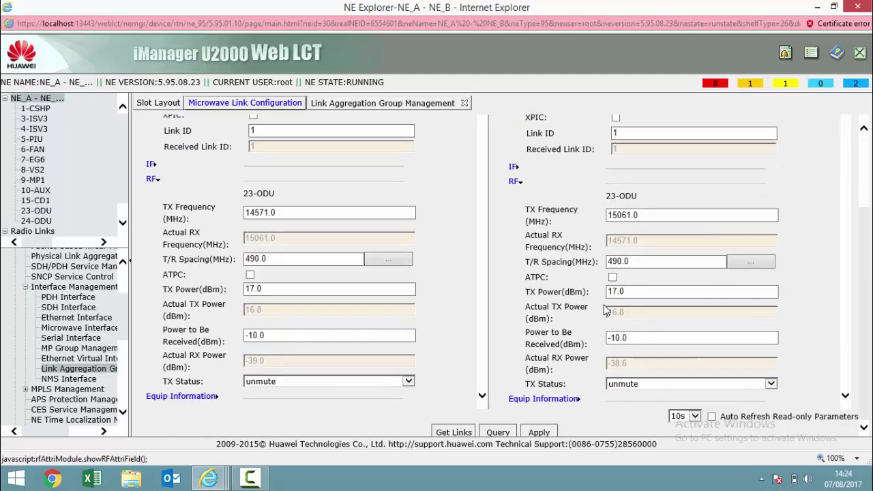
- Set the TX status of NE_A's local 23-ODU to mute and apply it, accepting the risk and keeping 100-1002 as the first-applied NE
left_click(408, 381)
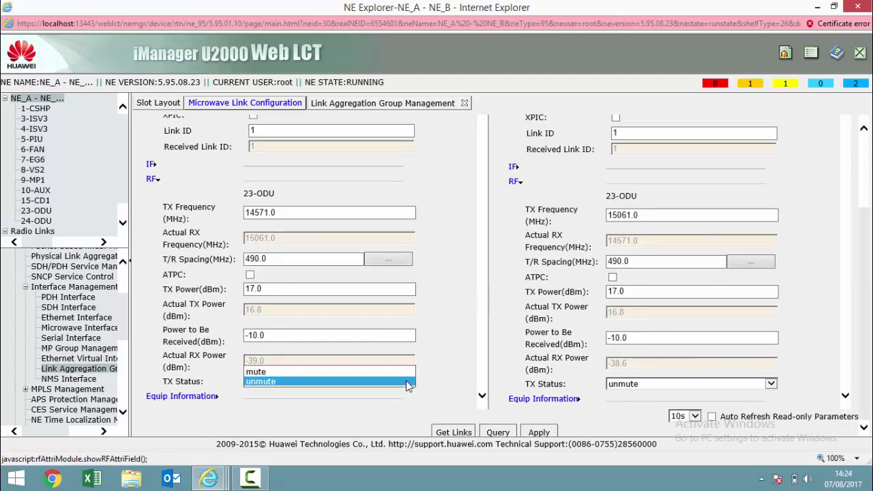
left_click(364, 369)
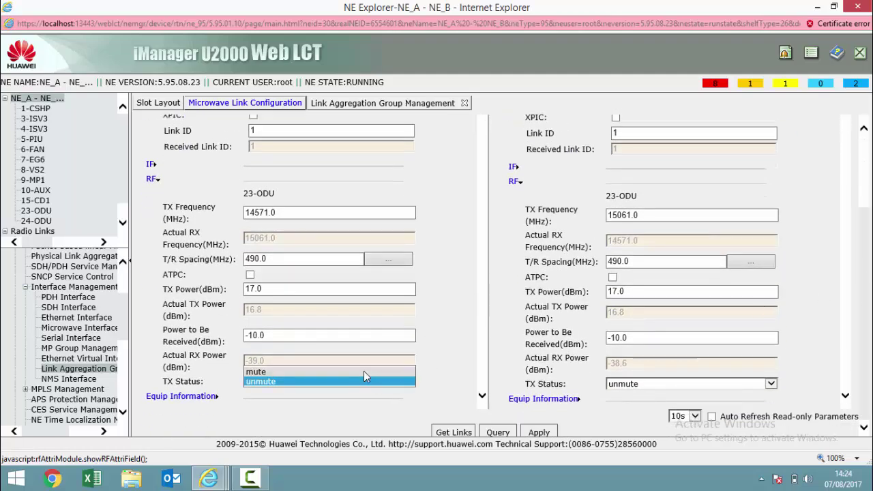
left_click(536, 435)
left_click(356, 255)
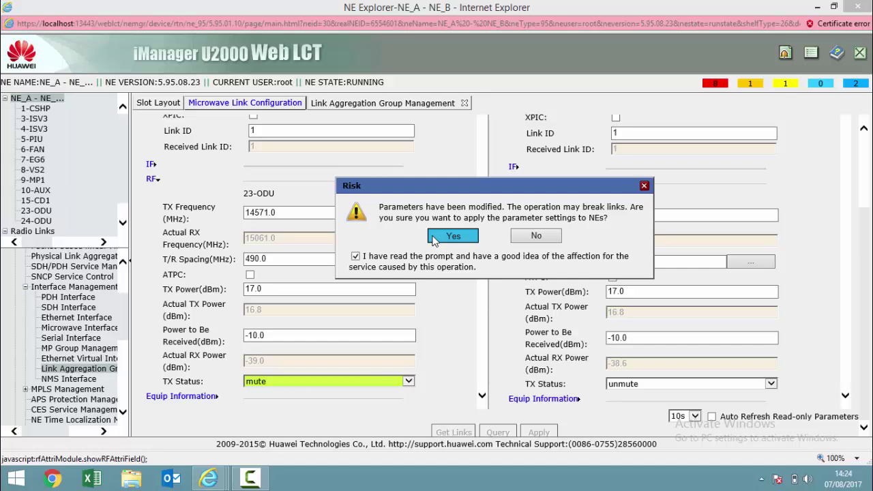
left_click(450, 236)
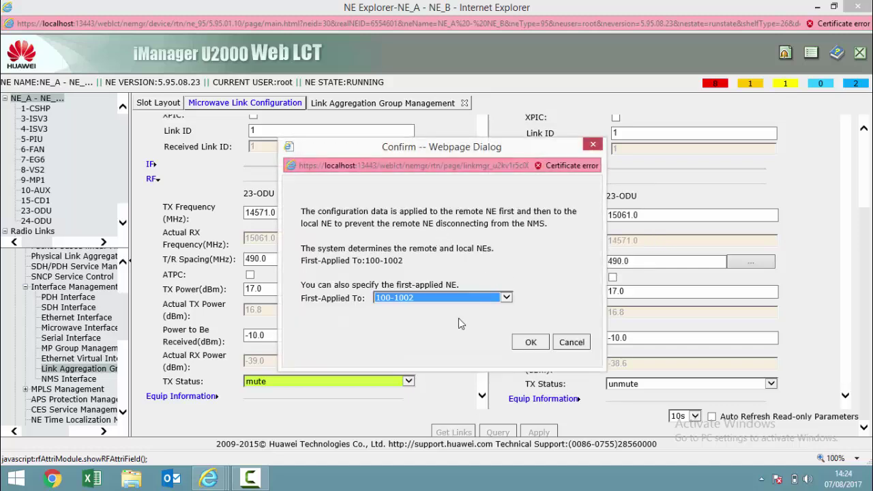
left_click(532, 343)
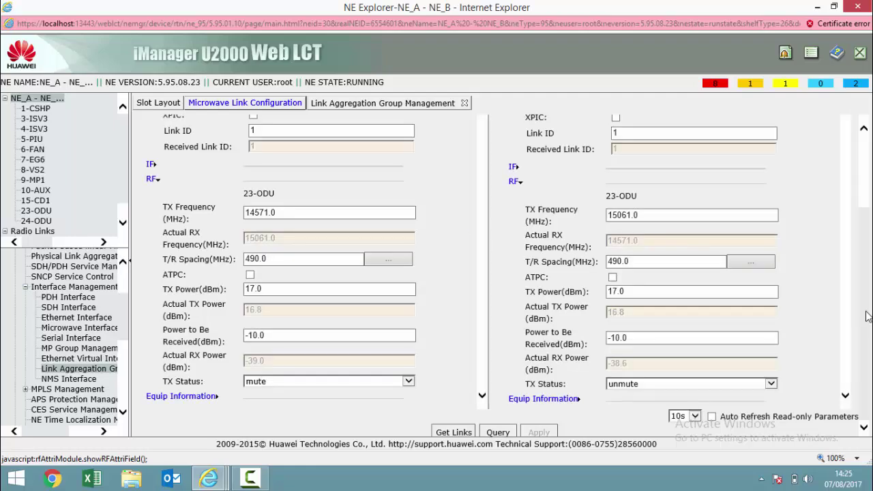
- Query the microwave link to check both radio terminals, and query NE_A's link aggregation group for its port status
left_click(500, 433)
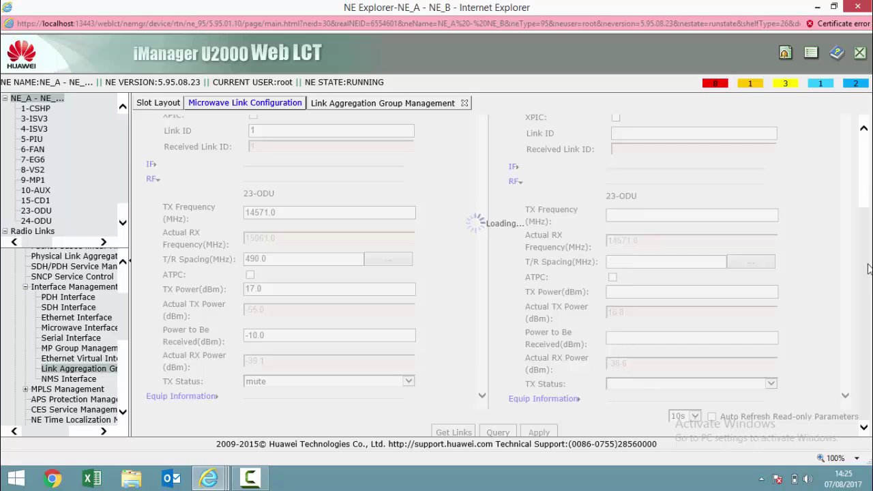
scroll(869, 268, "up", 3)
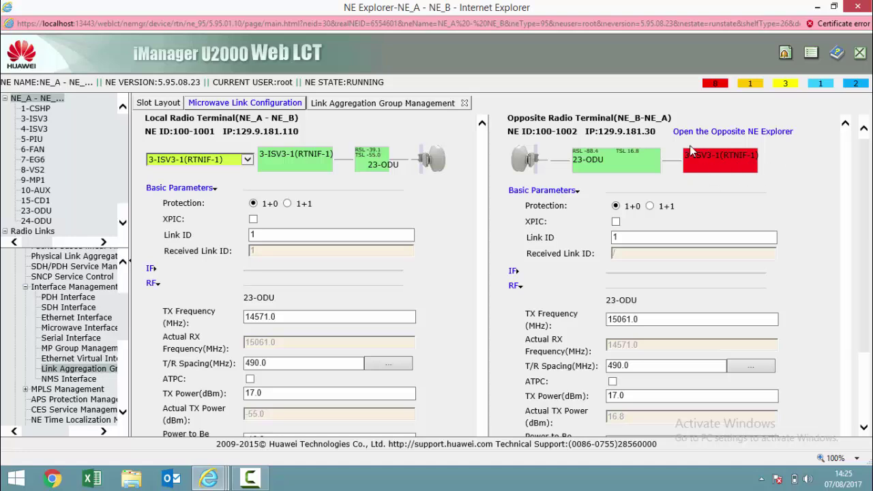
left_click(374, 109)
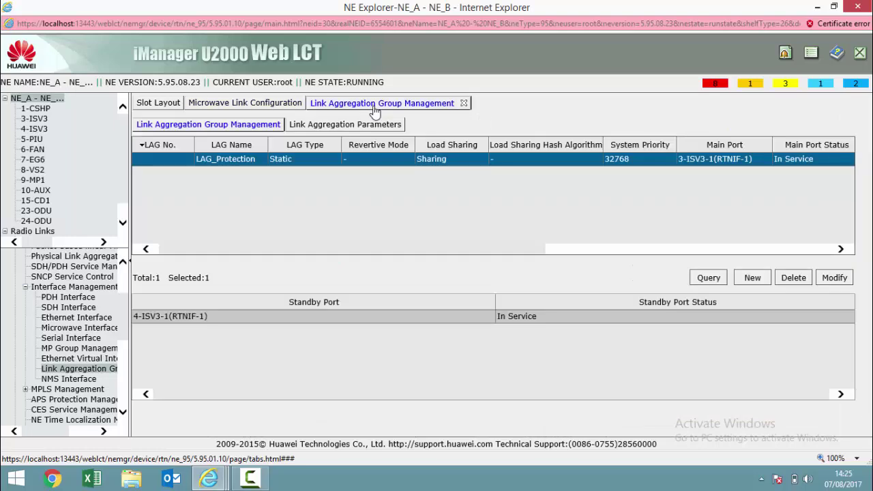
left_click(710, 278)
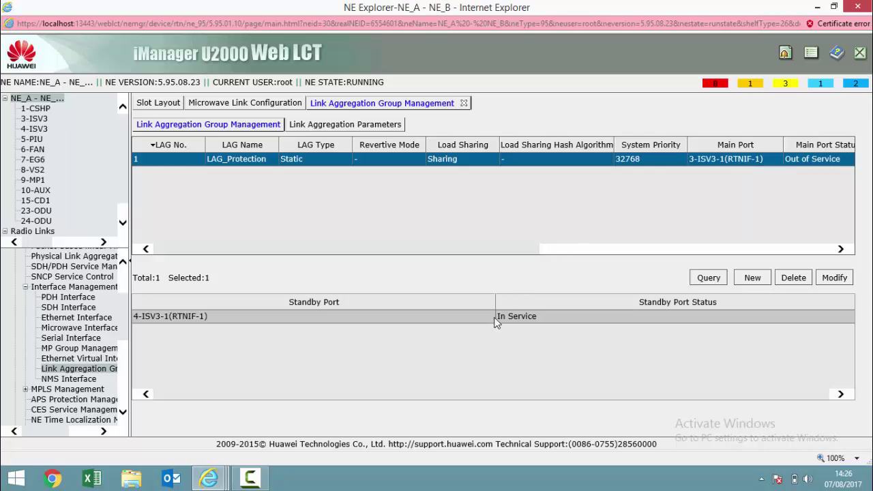
- Review NE_A's link aggregation port priorities and the options for the System Load Sharing Hash Algorithm, leaving it on Automatic
left_click(325, 127)
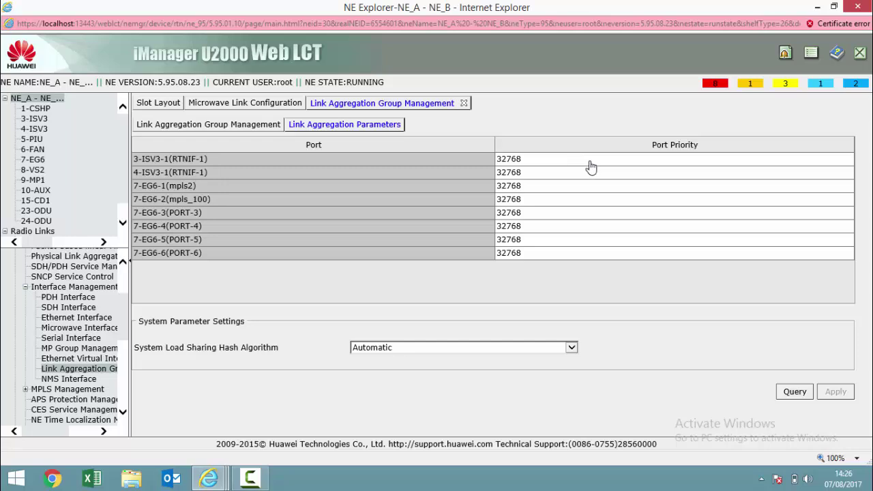
left_click(572, 349)
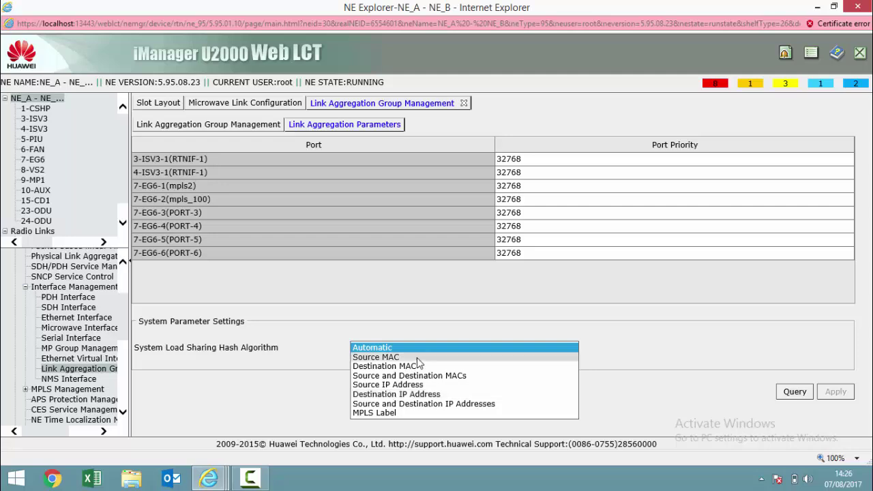
left_click(450, 328)
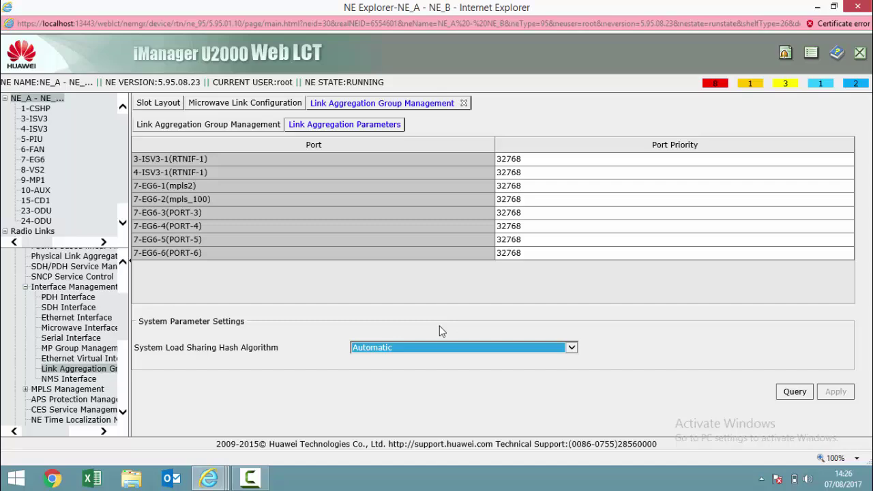
- View NE_A's slot layout, switch to the NE Explorer for NE_B, and view its slot layout
left_click(173, 104)
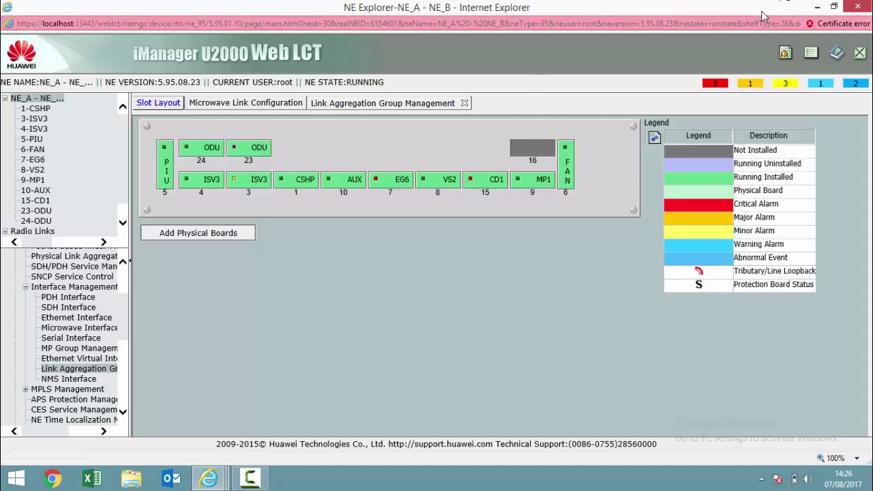
left_click_drag(763, 16, 808, 137)
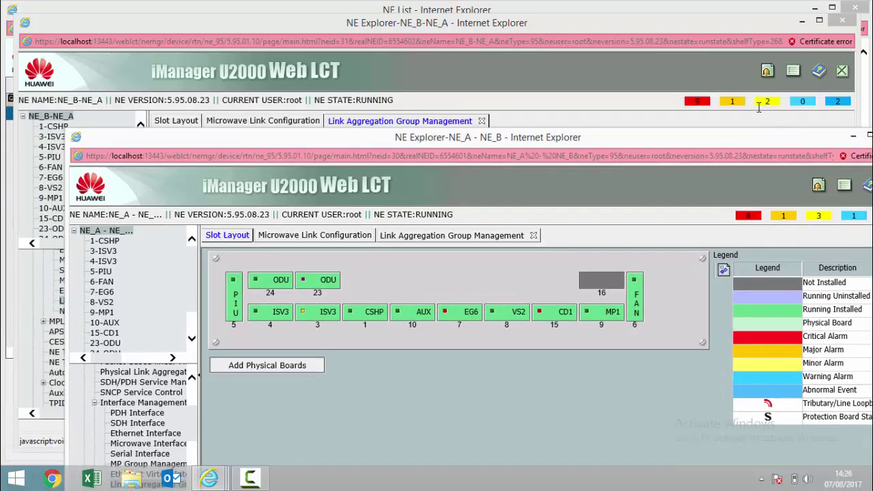
left_click(666, 26)
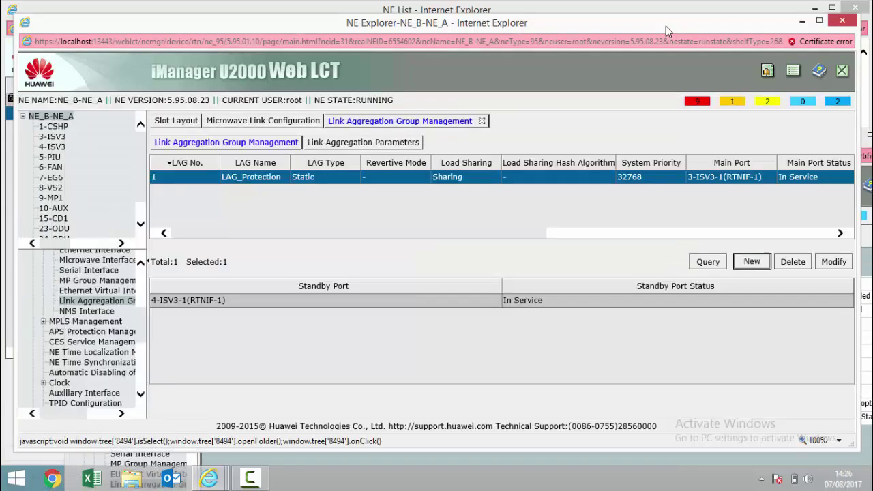
left_click(193, 123)
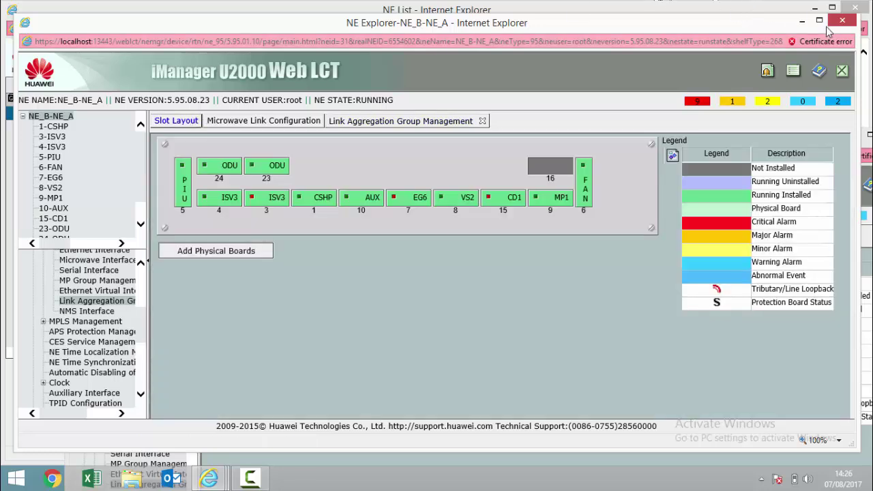